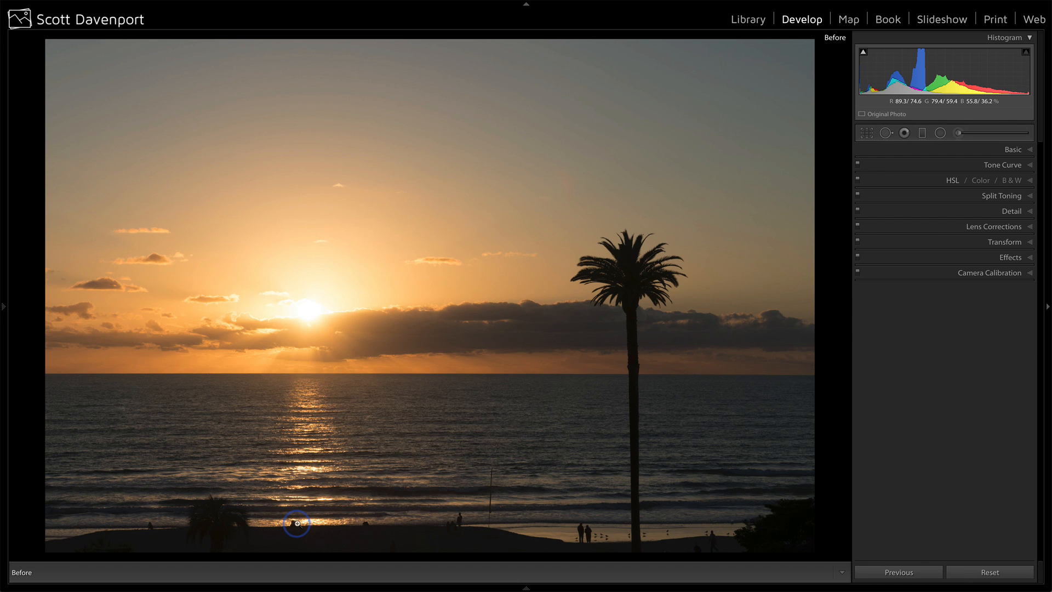
- Reveal the snapshots list, load the 01 Retouching snapshot and compare it with the original photo
{"action": "left_click", "coordinate": [5, 307]}
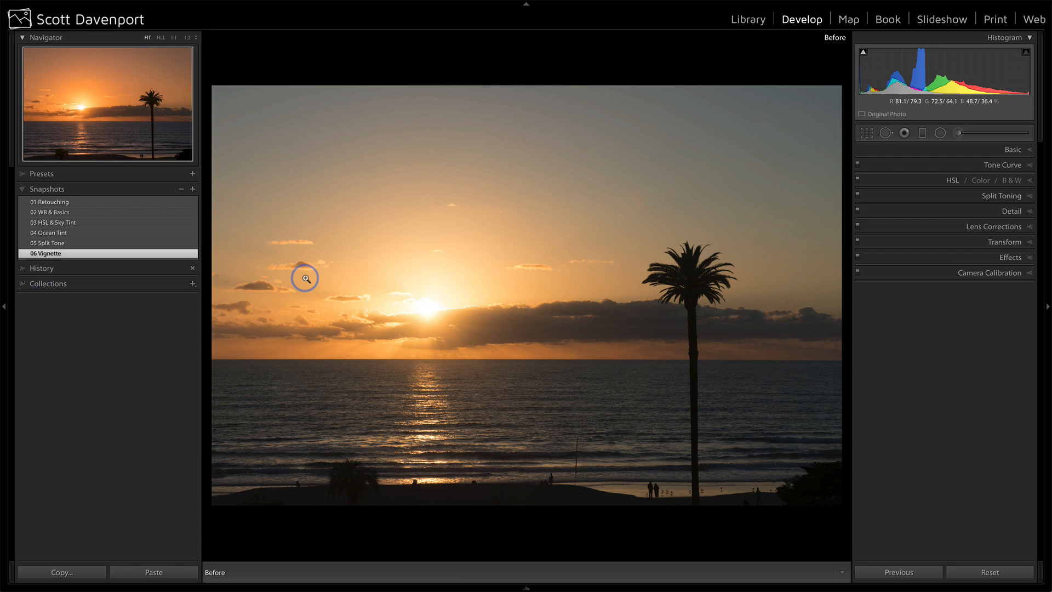
{"action": "key", "text": "backslash"}
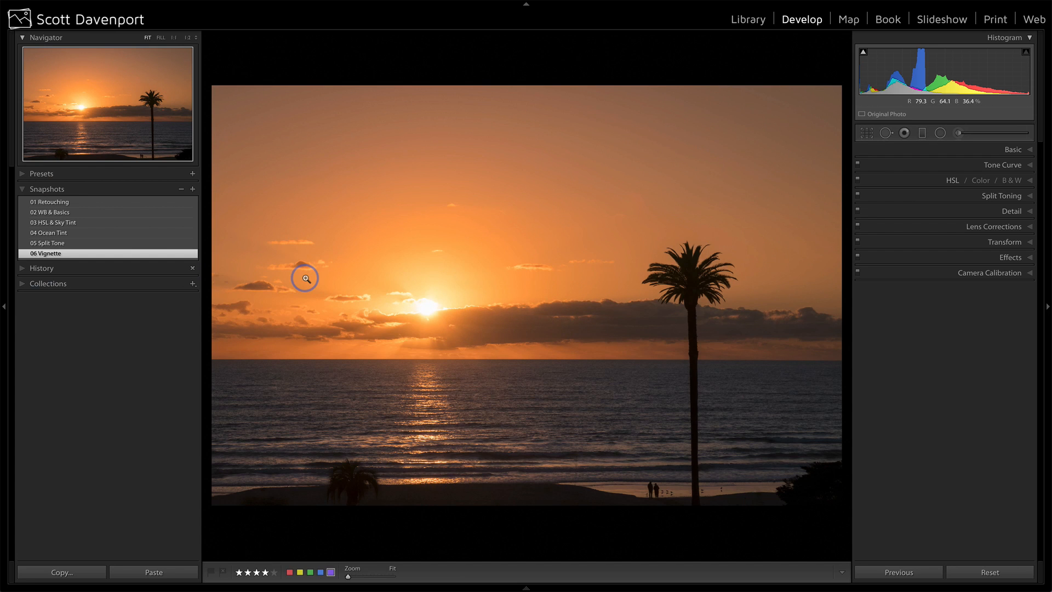
{"action": "left_click", "coordinate": [73, 205]}
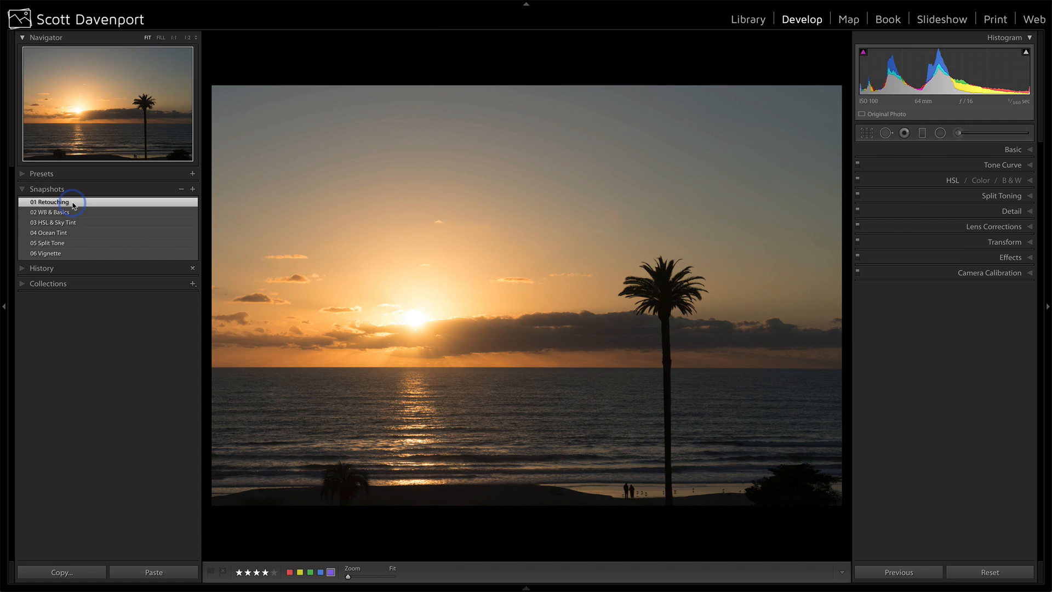
{"action": "key", "text": "backslash"}
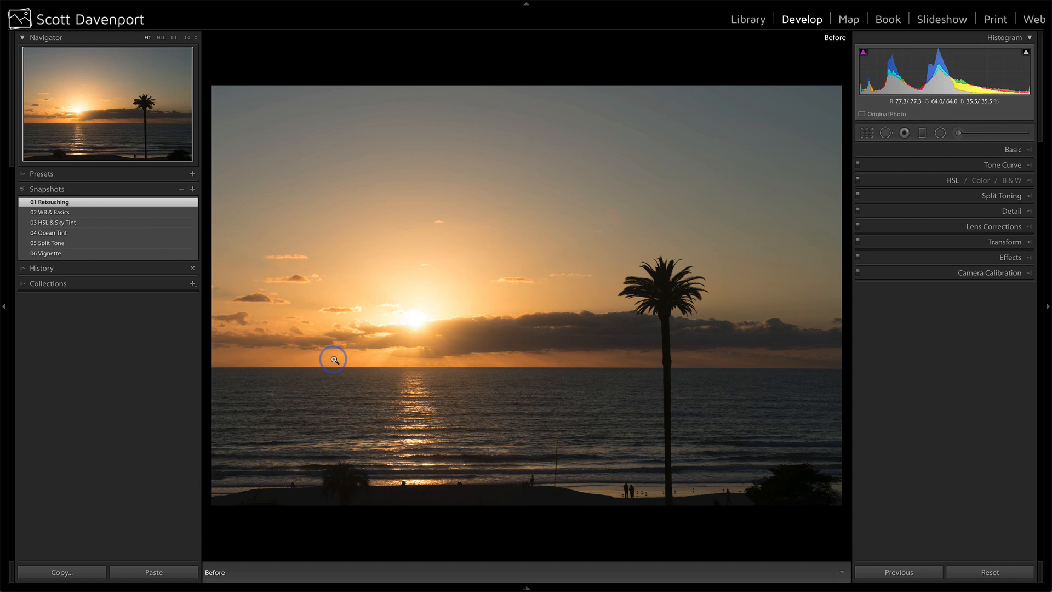
{"action": "key", "text": "backslash"}
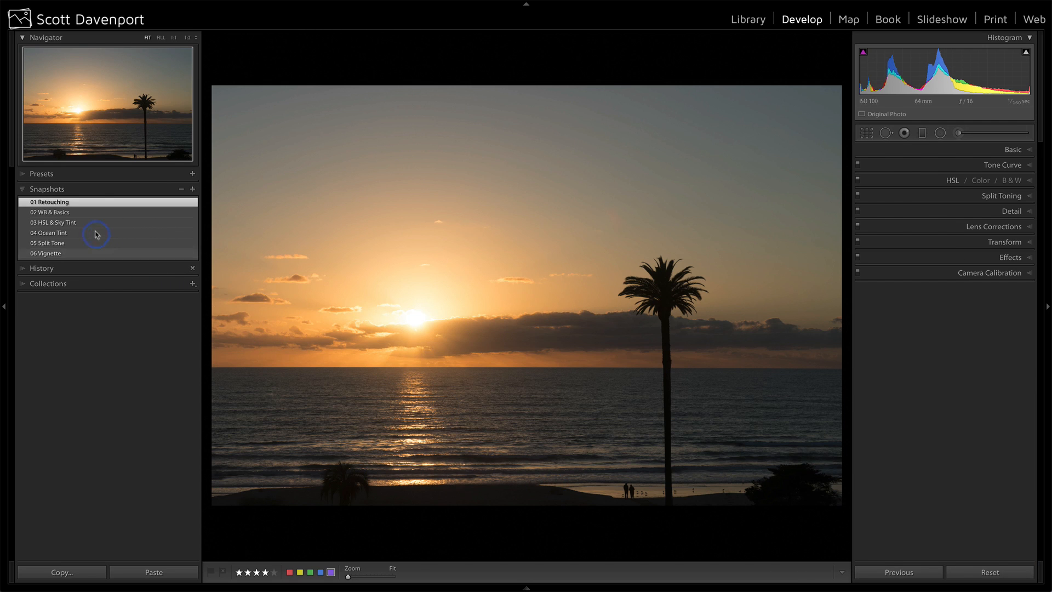
- Load the 02 WB & Basics snapshot and examine its white balance, tone and presence settings
{"action": "left_click", "coordinate": [101, 214]}
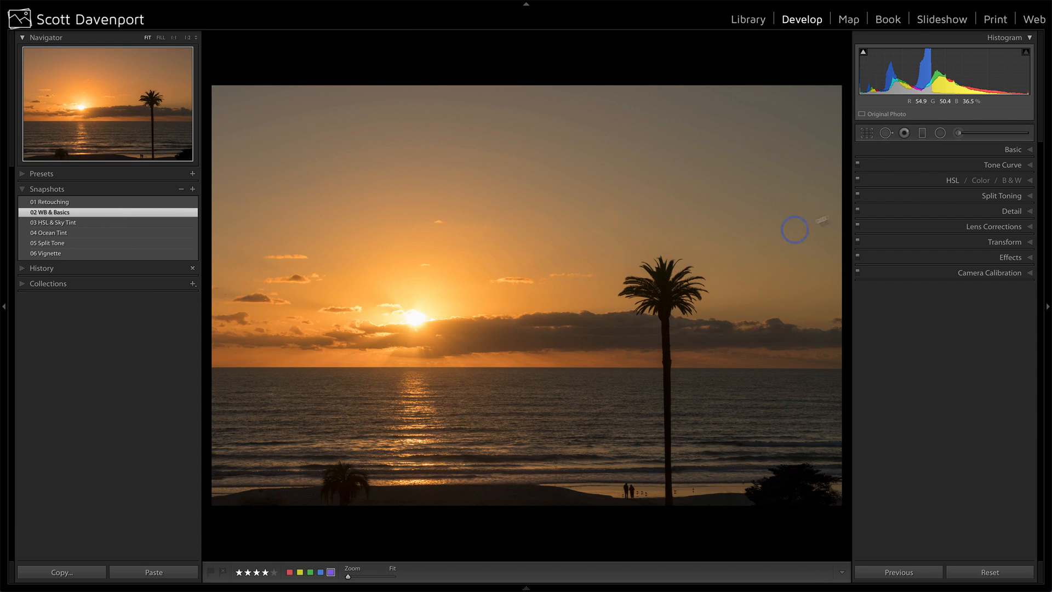
{"action": "left_click", "coordinate": [1030, 152]}
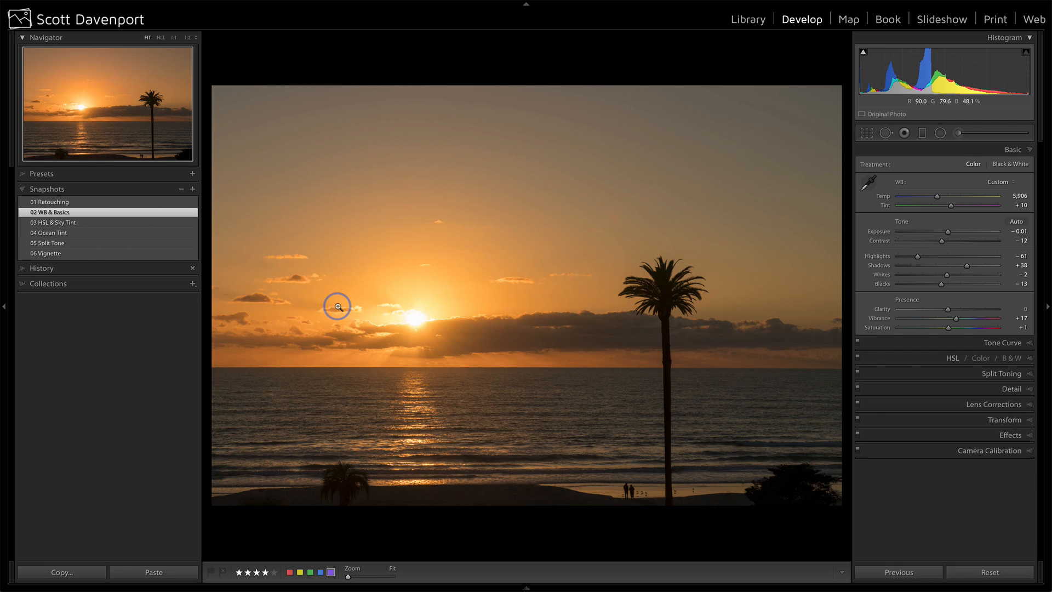
- Compare the 03 HSL & Sky Tint snapshot with 02 WB & Basics and examine its HSL adjustments
{"action": "left_click", "coordinate": [116, 223]}
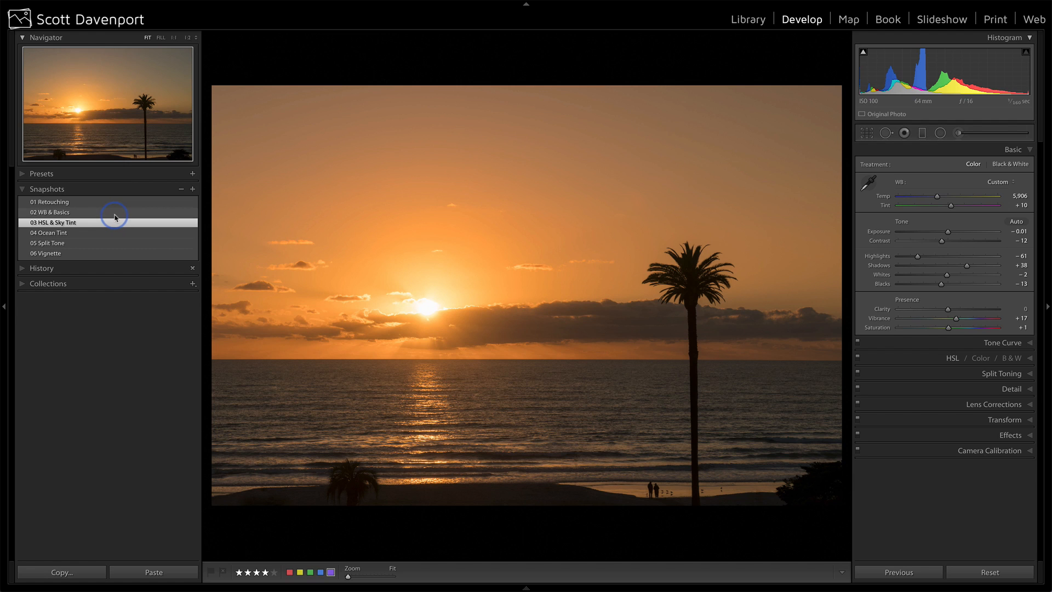
{"action": "left_click", "coordinate": [115, 217]}
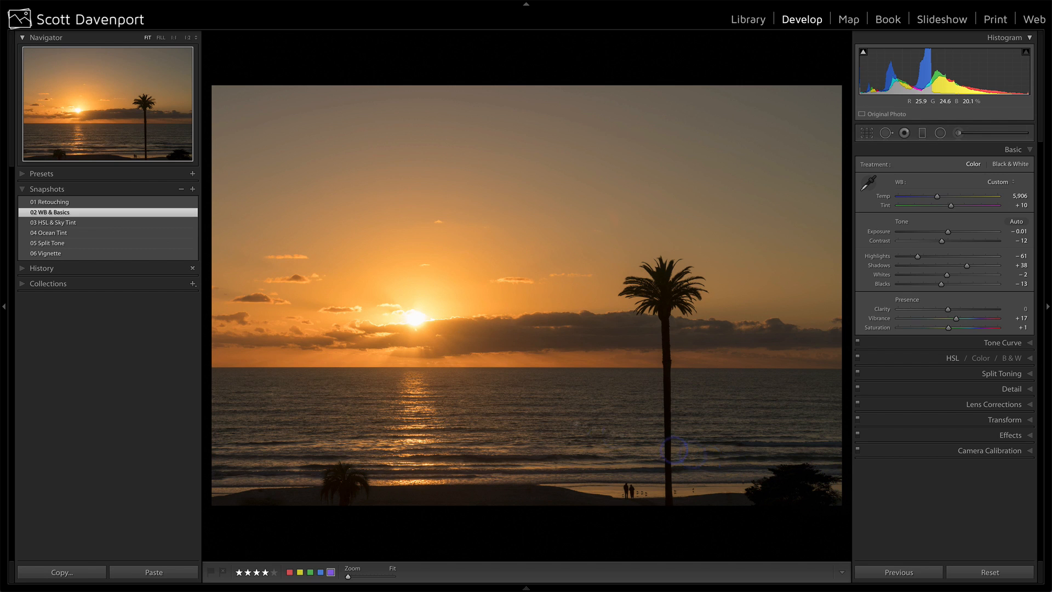
{"action": "left_click", "coordinate": [93, 223]}
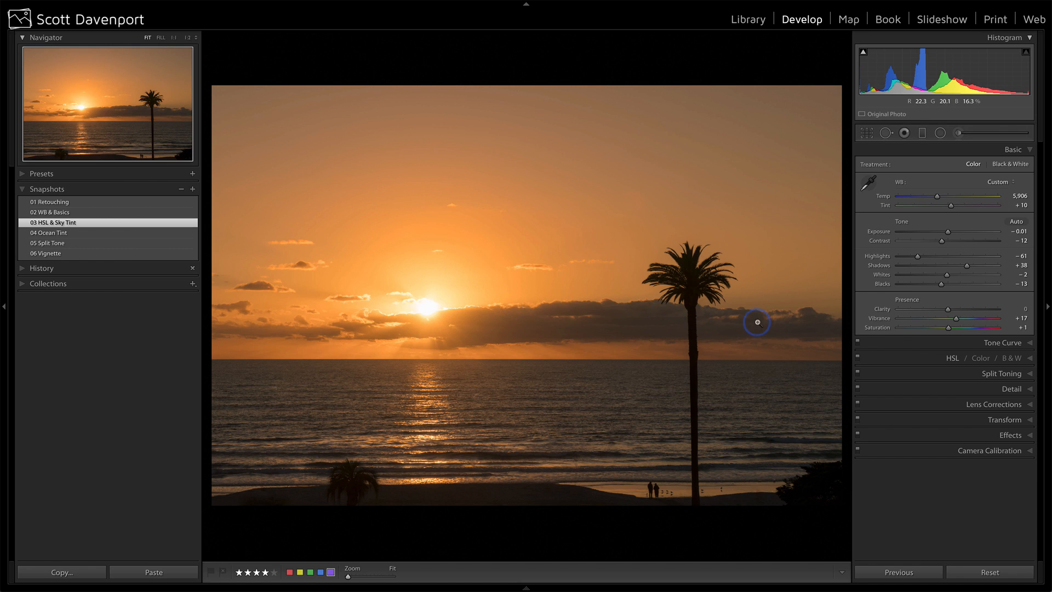
{"action": "left_click", "coordinate": [951, 359]}
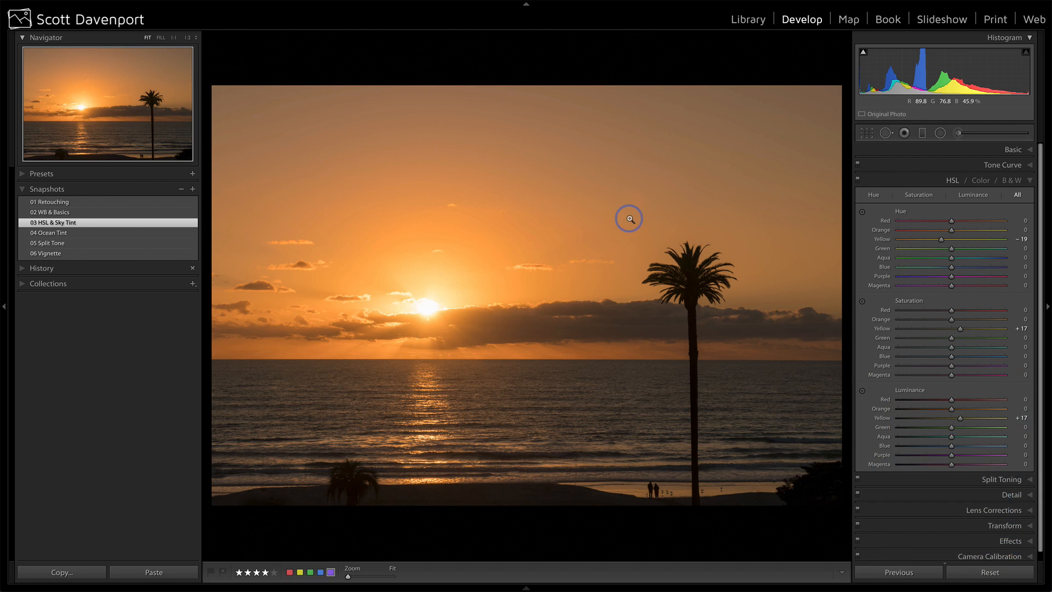
- Examine the graduated filter over the sky, checking its tint colour, temperature and mask overlay
{"action": "left_click", "coordinate": [922, 134]}
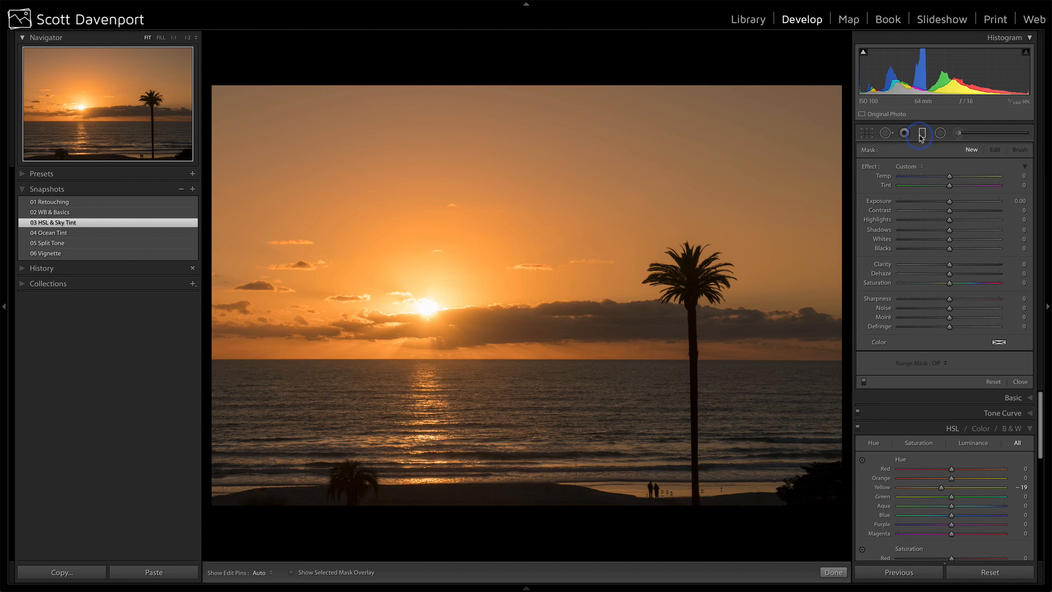
{"action": "left_click_drag", "start_coordinate": [548, 261], "coordinate": [549, 263]}
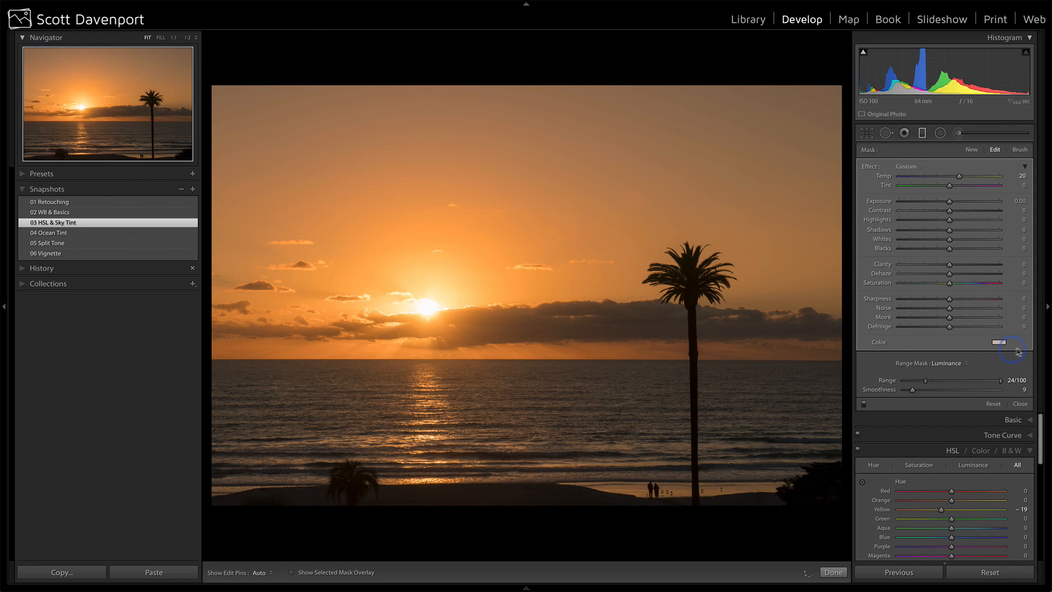
{"action": "left_click", "coordinate": [998, 343]}
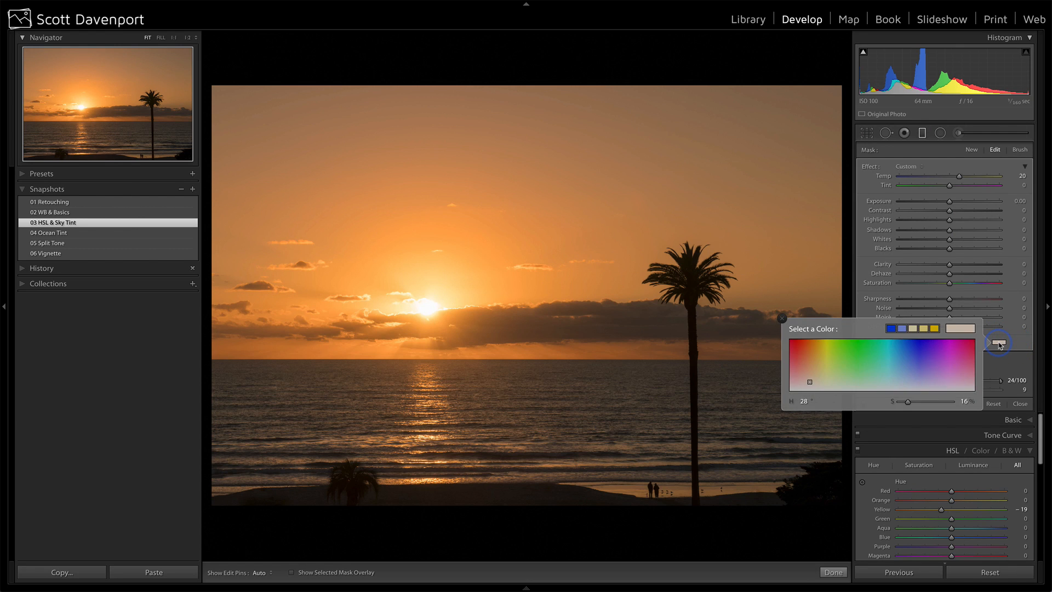
{"action": "left_click", "coordinate": [809, 381]}
{"action": "left_click", "coordinate": [997, 349]}
{"action": "left_click", "coordinate": [785, 325]}
{"action": "left_click", "coordinate": [959, 180]}
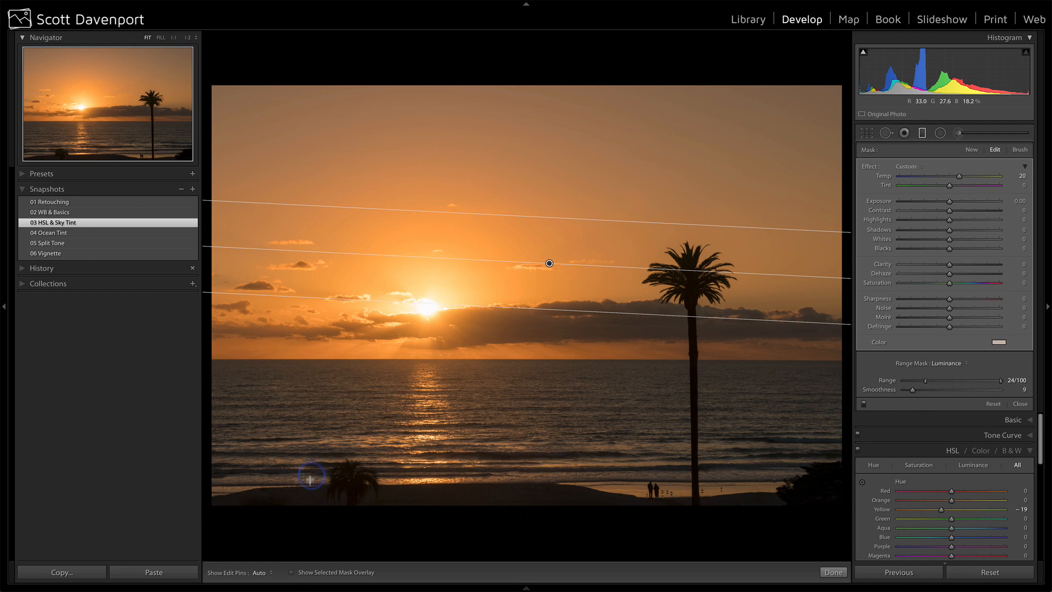
{"action": "left_click", "coordinate": [293, 573]}
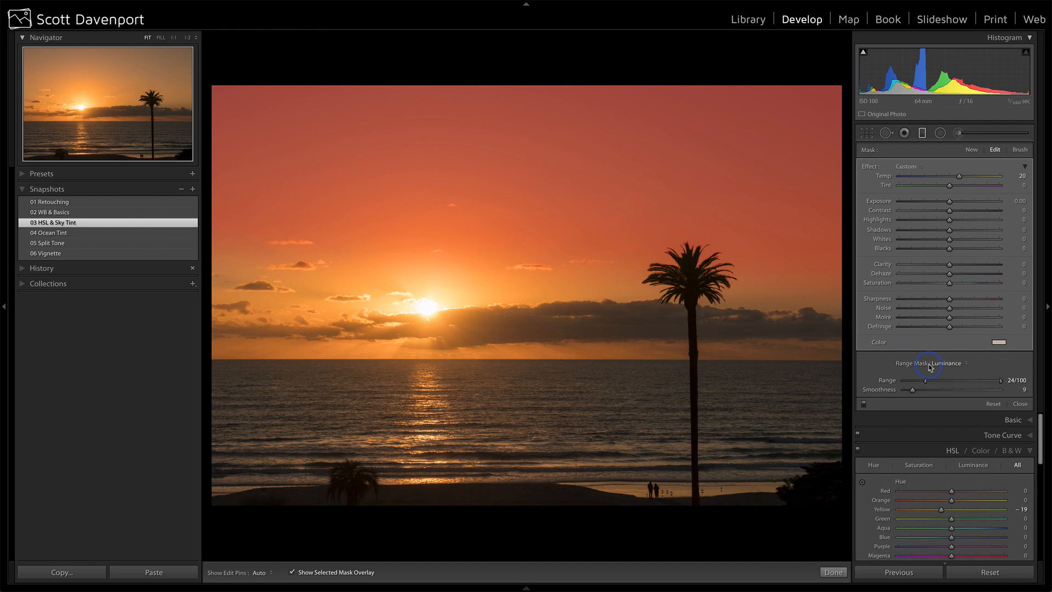
{"action": "left_click", "coordinate": [1018, 404]}
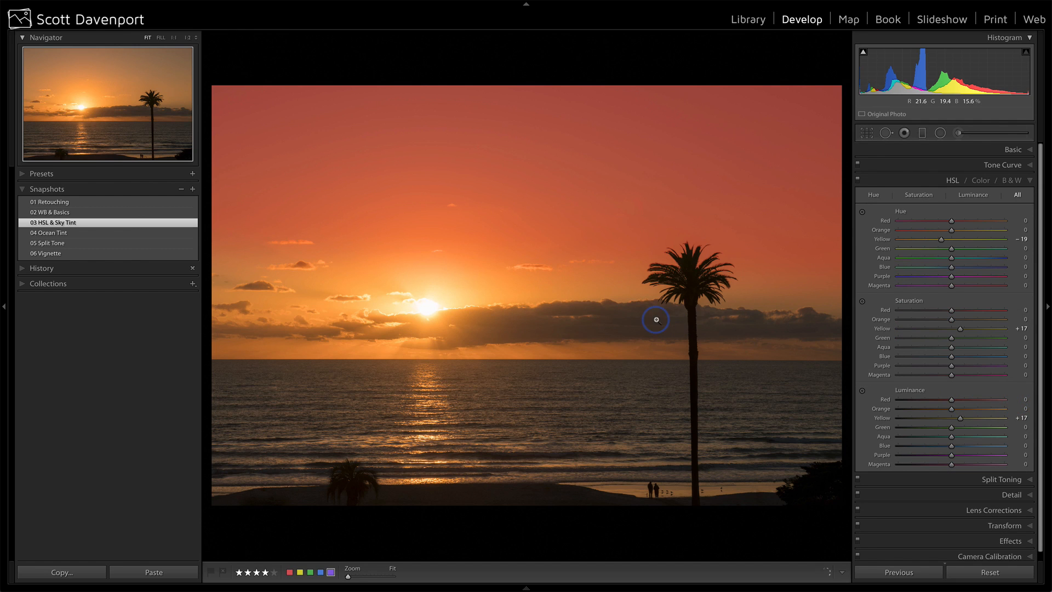
- Load the 04 Ocean Tint snapshot, examine the graduated filter over the ocean and hide its mask overlay
{"action": "left_click", "coordinate": [75, 235]}
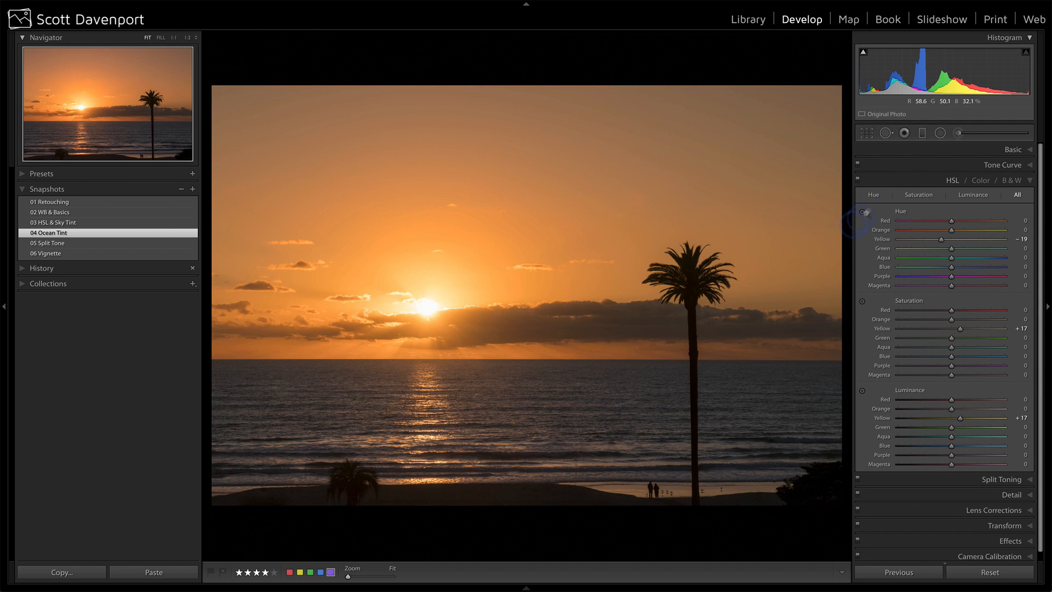
{"action": "left_click", "coordinate": [923, 134]}
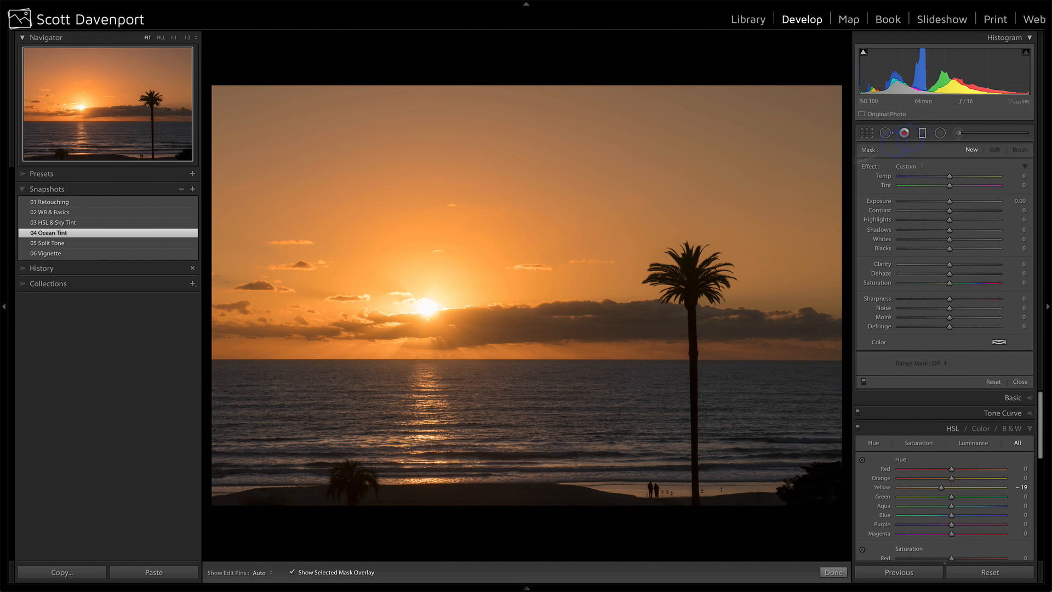
{"action": "left_click", "coordinate": [523, 358]}
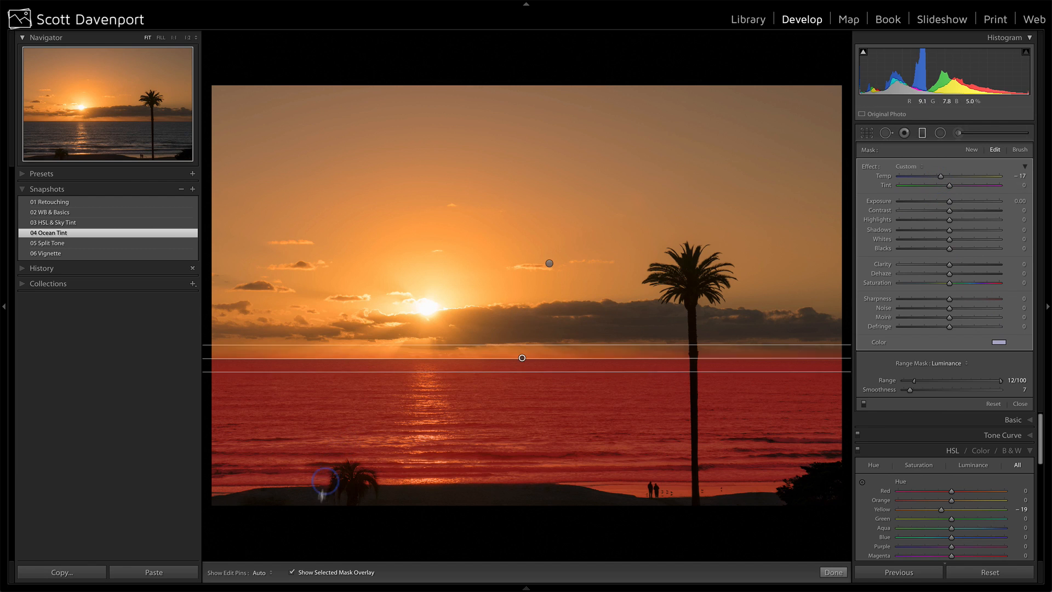
{"action": "left_click", "coordinate": [291, 572]}
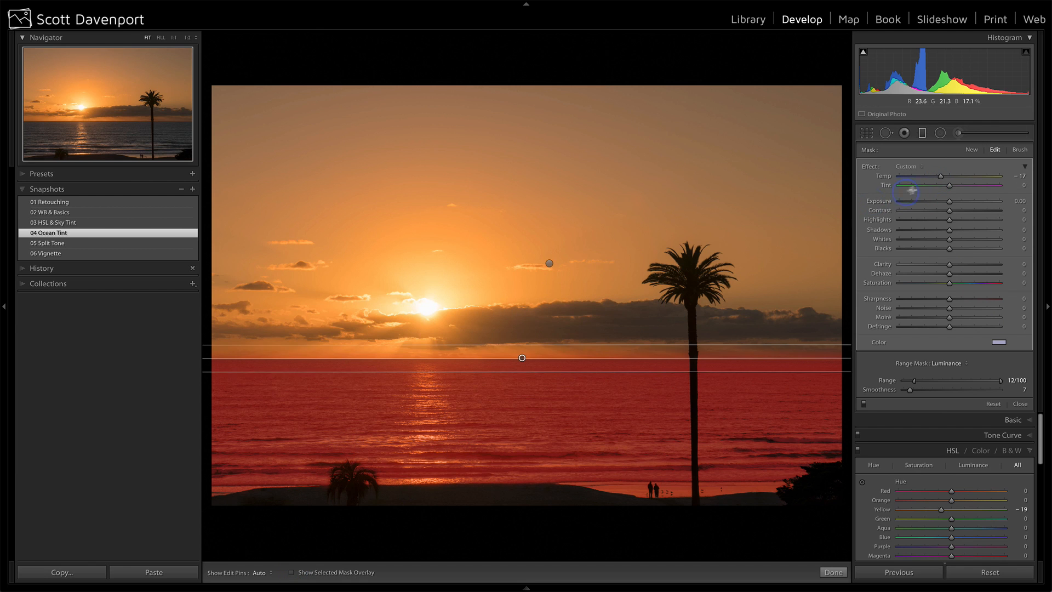
{"action": "left_click", "coordinate": [865, 405]}
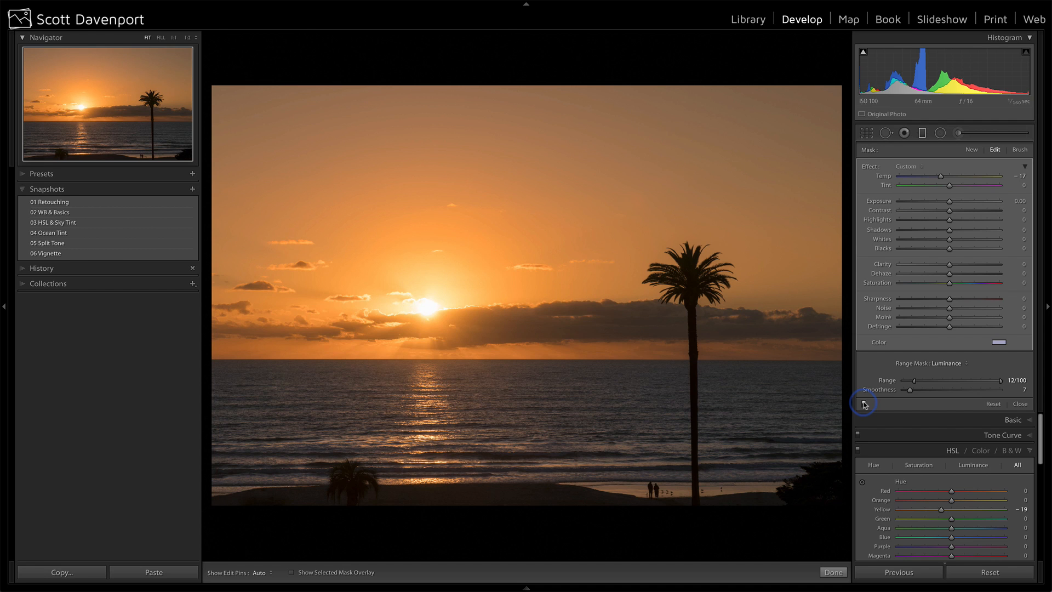
{"action": "left_click", "coordinate": [1021, 404]}
- Load the 05 Split Tone snapshot and compare it with 04 Ocean Tint
{"action": "left_click", "coordinate": [76, 245]}
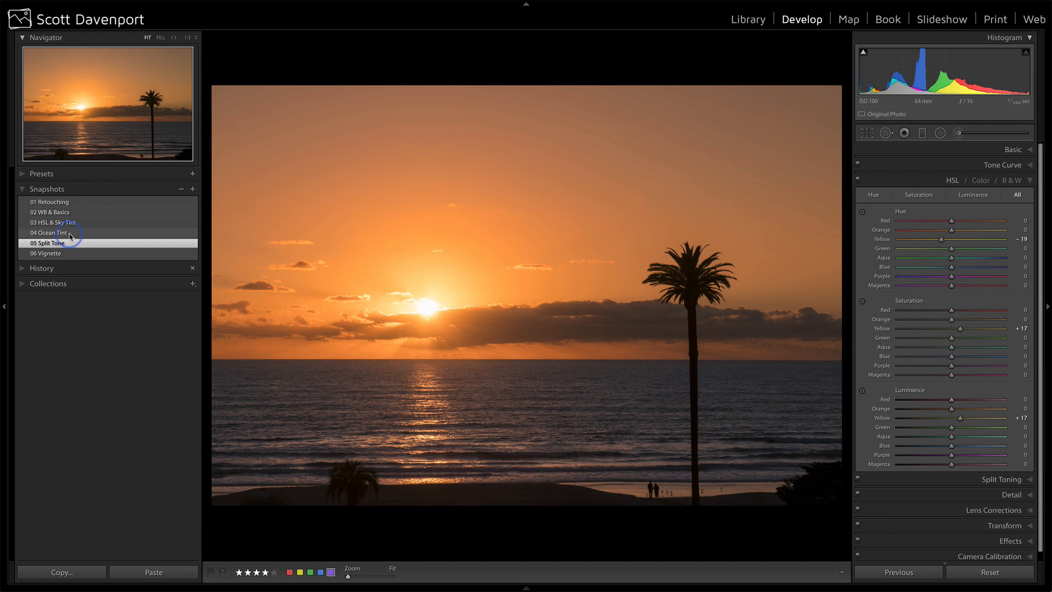
{"action": "left_click", "coordinate": [71, 237]}
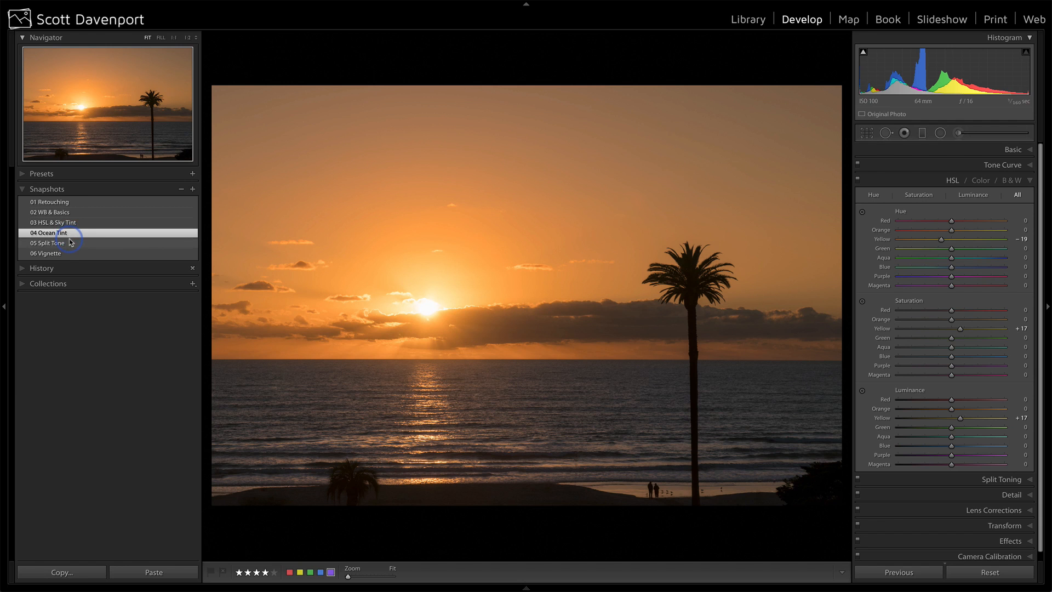
{"action": "left_click", "coordinate": [71, 243]}
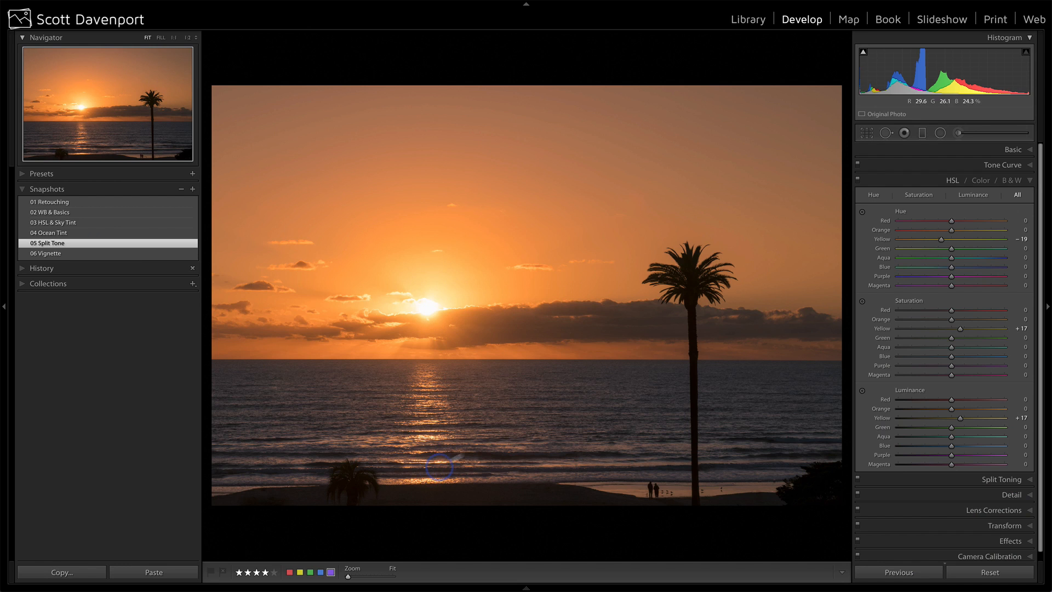
- Examine the Split Toning highlight and shadow colours and compare the photo with the effect off and on
{"action": "left_click", "coordinate": [981, 479]}
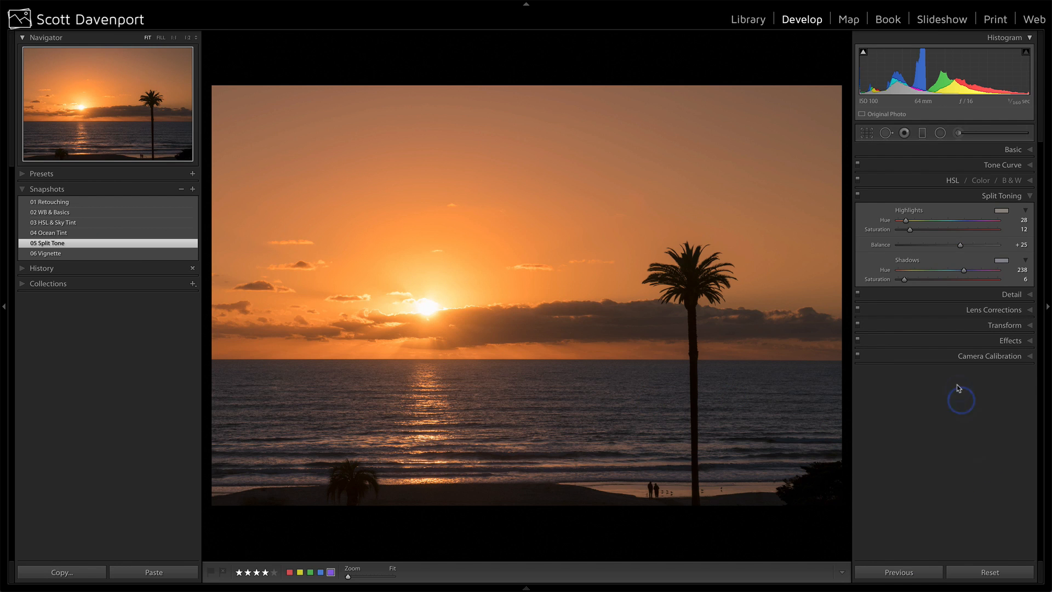
{"action": "left_click", "coordinate": [1003, 211]}
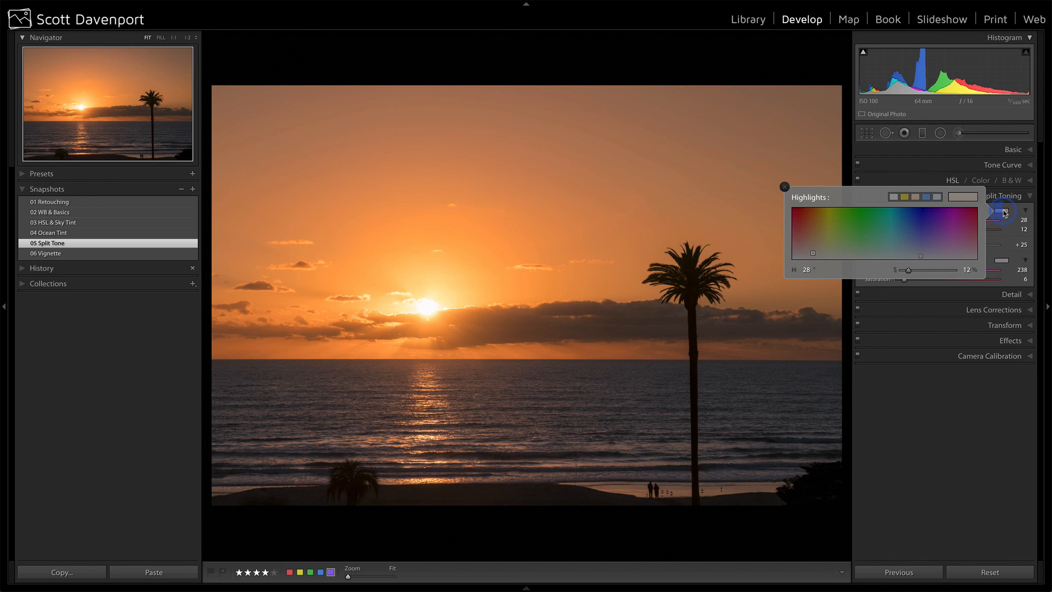
{"action": "left_click", "coordinate": [785, 187]}
{"action": "left_click", "coordinate": [1006, 260]}
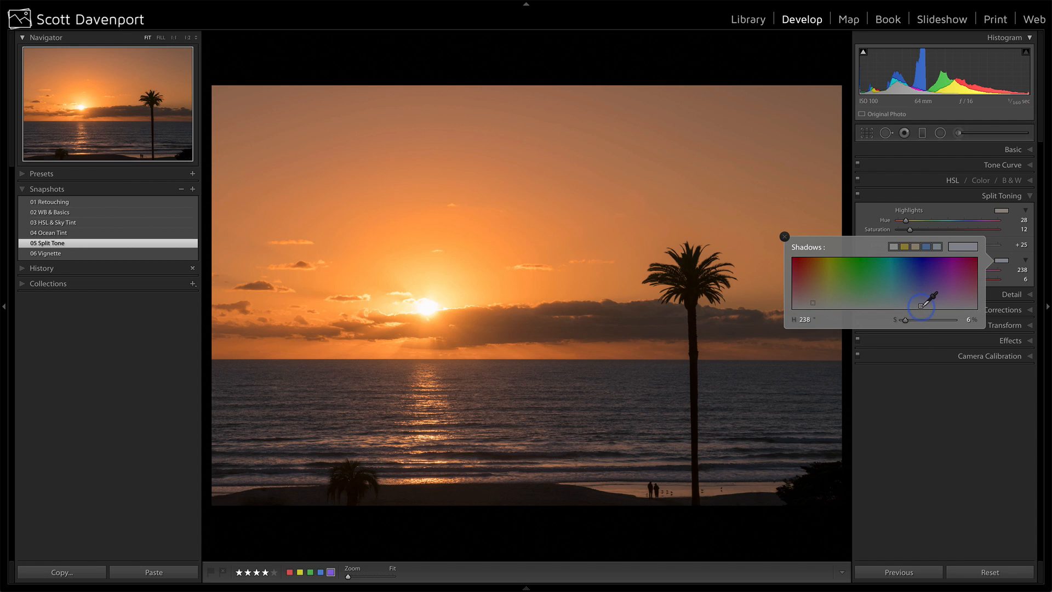
{"action": "left_click", "coordinate": [785, 236]}
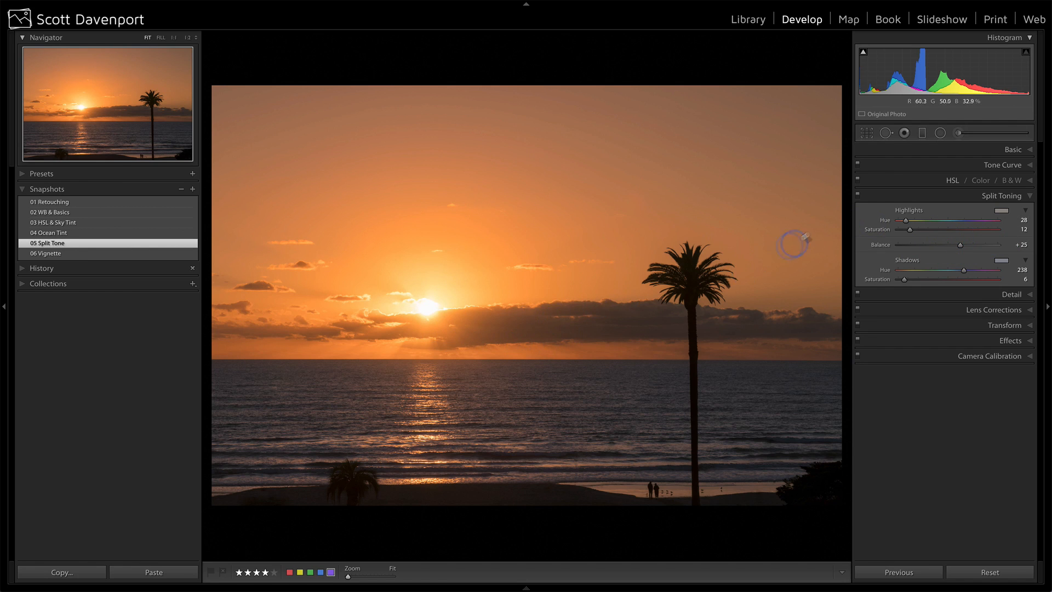
{"action": "left_click", "coordinate": [858, 197]}
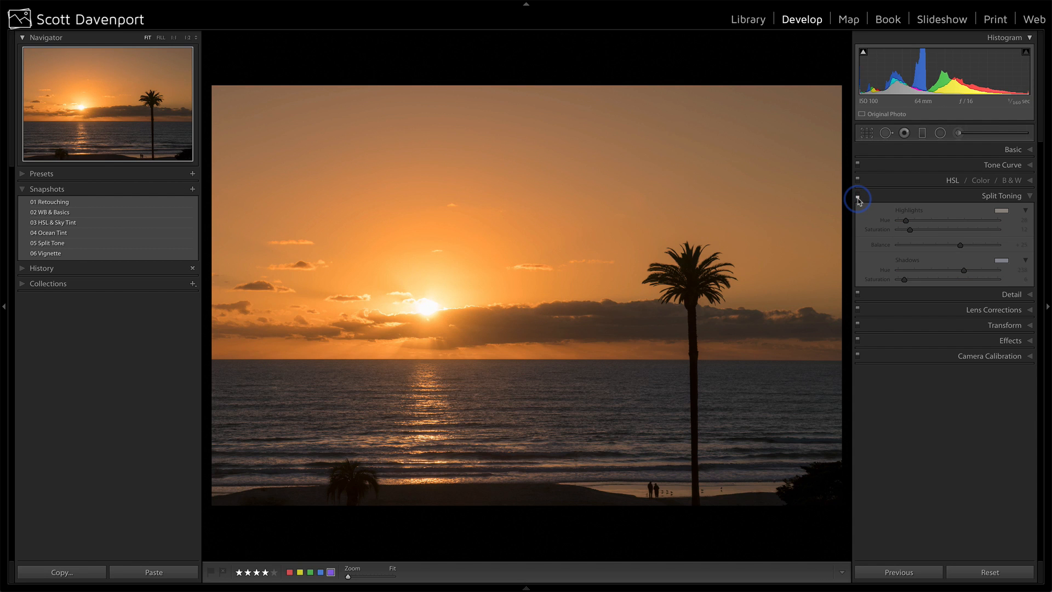
{"action": "left_click", "coordinate": [857, 196]}
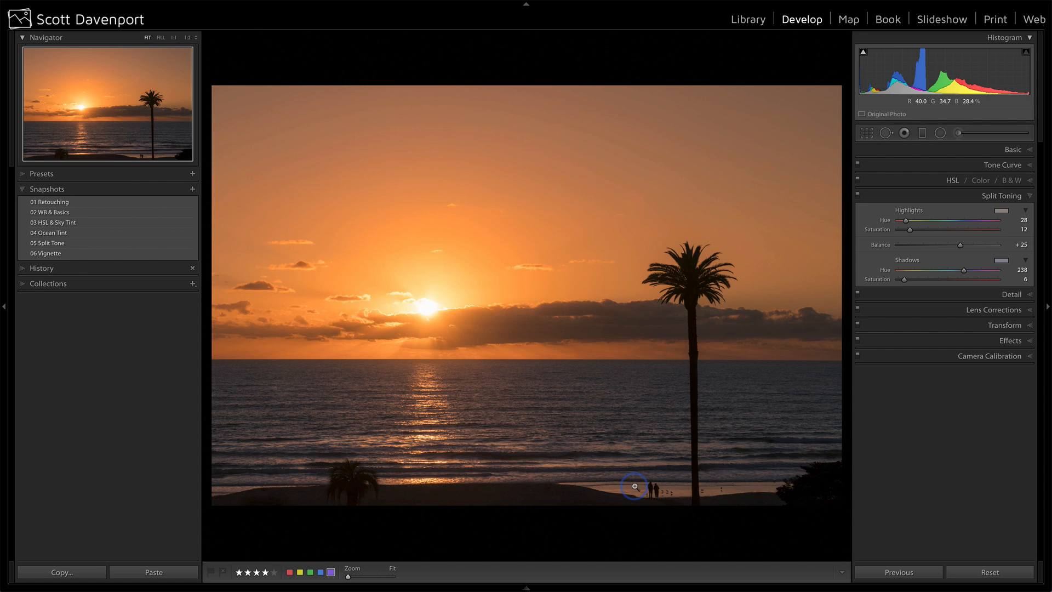
- Load the 06 Vignette snapshot, examine its post-crop vignetting settings and compare it with the original photo
{"action": "left_click", "coordinate": [84, 255]}
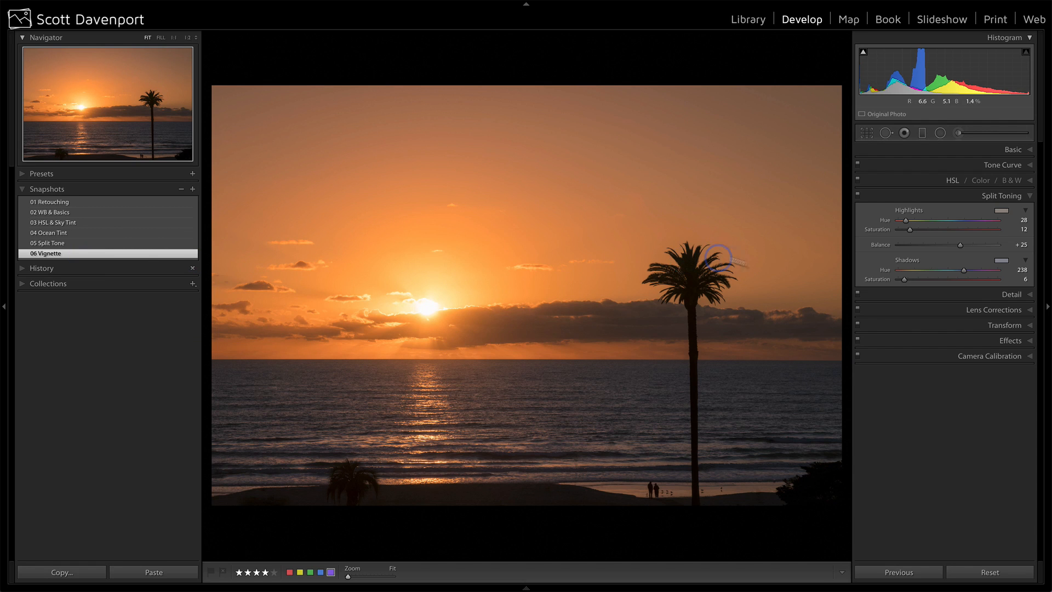
{"action": "left_click", "coordinate": [1012, 340]}
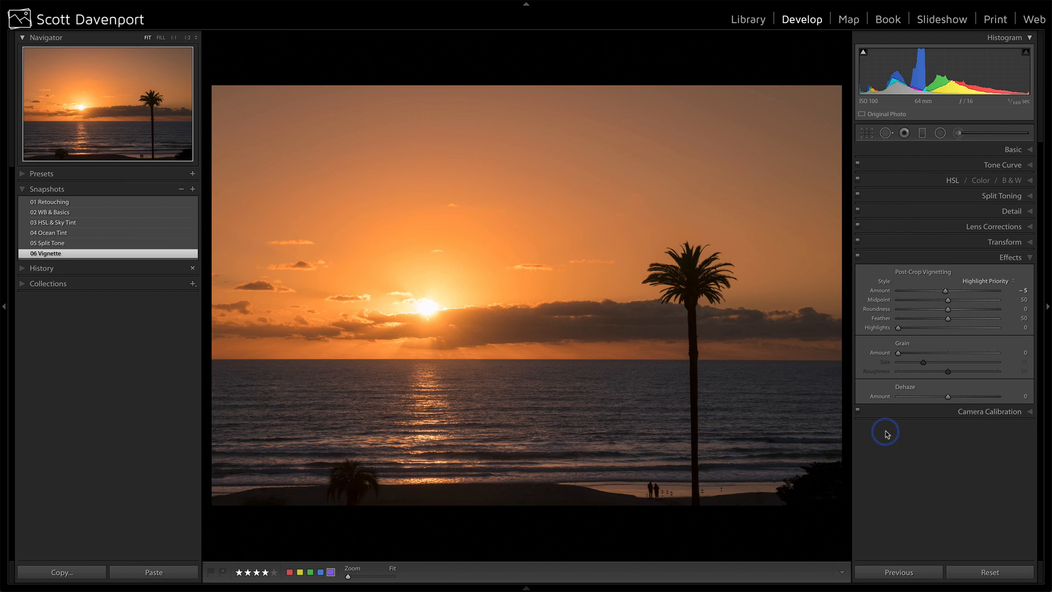
{"action": "key", "text": "backslash"}
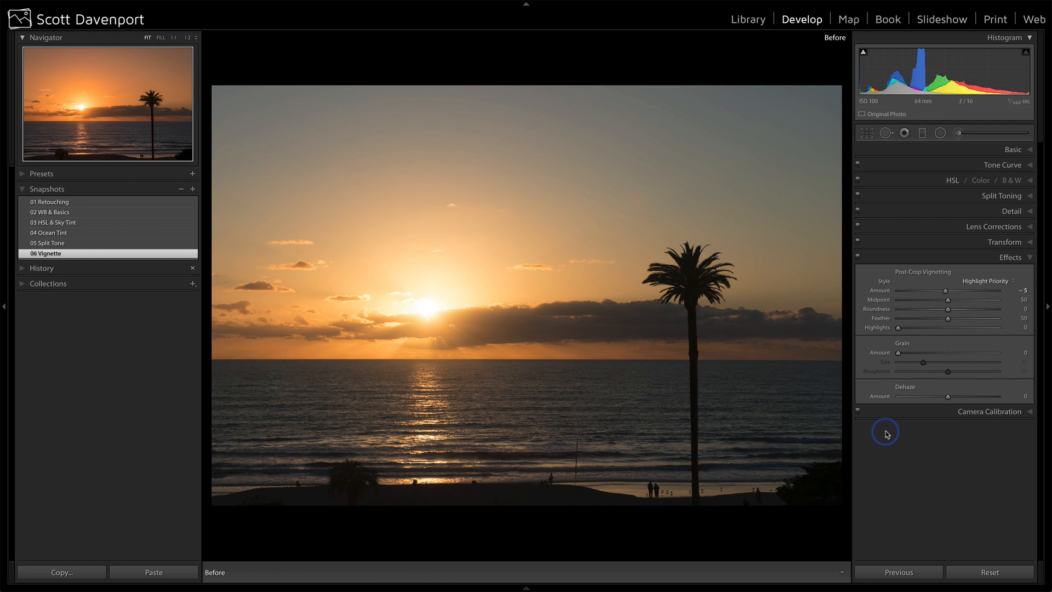
{"action": "key", "text": "backslash"}
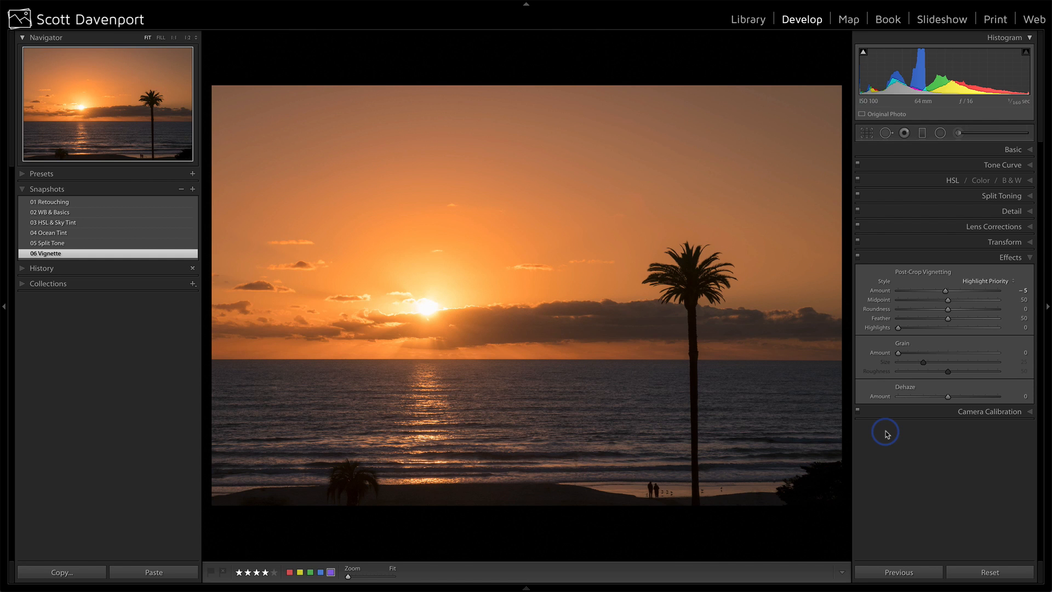